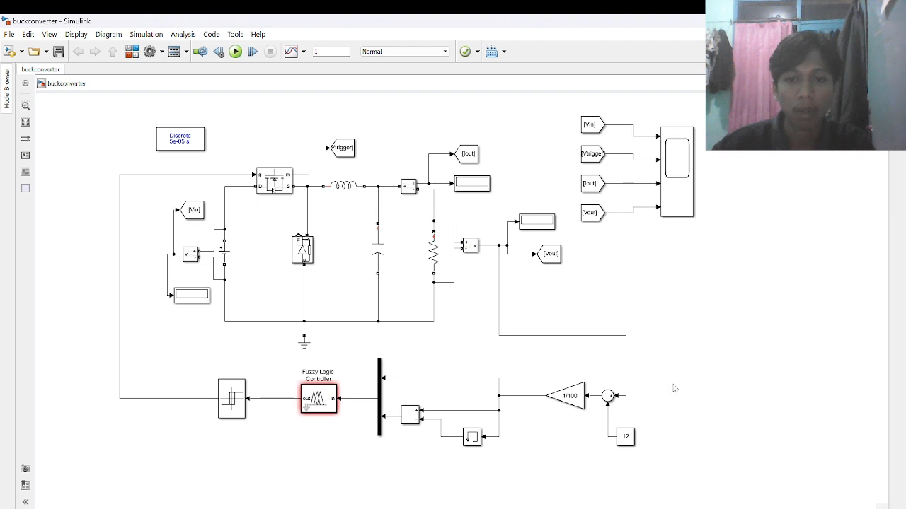
# Inspect the feedback control blocks, open the Fuzzy Logic Controller block's parameters to check its FIS name, and close them.
pyautogui.click(626, 438)
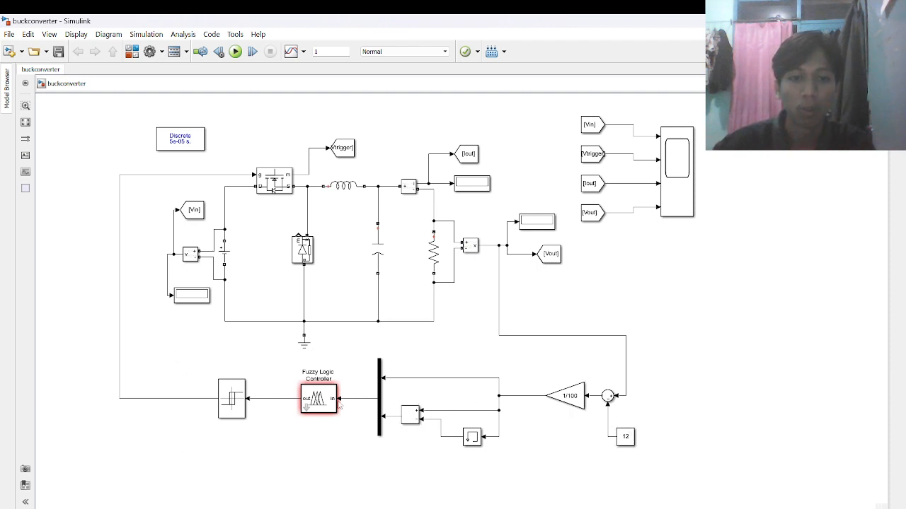
pyautogui.click(226, 387)
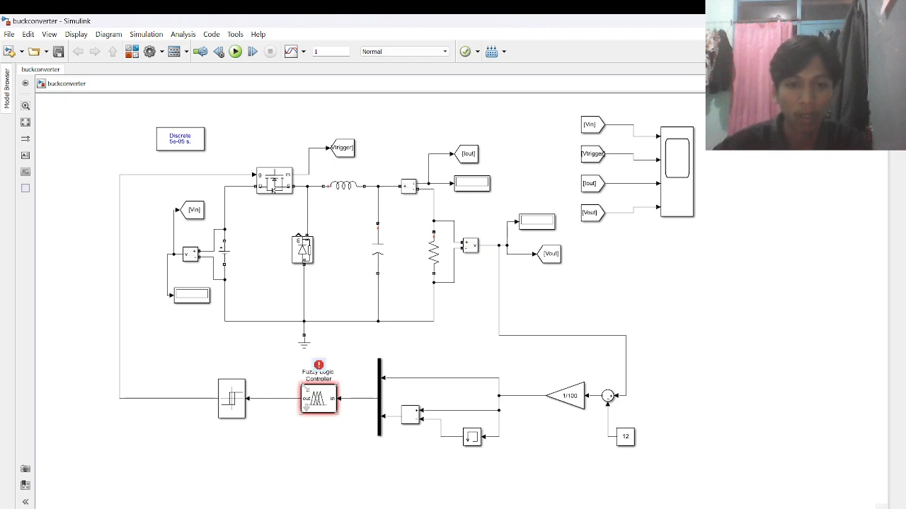
pyautogui.click(309, 404)
pyautogui.doubleClick(308, 404)
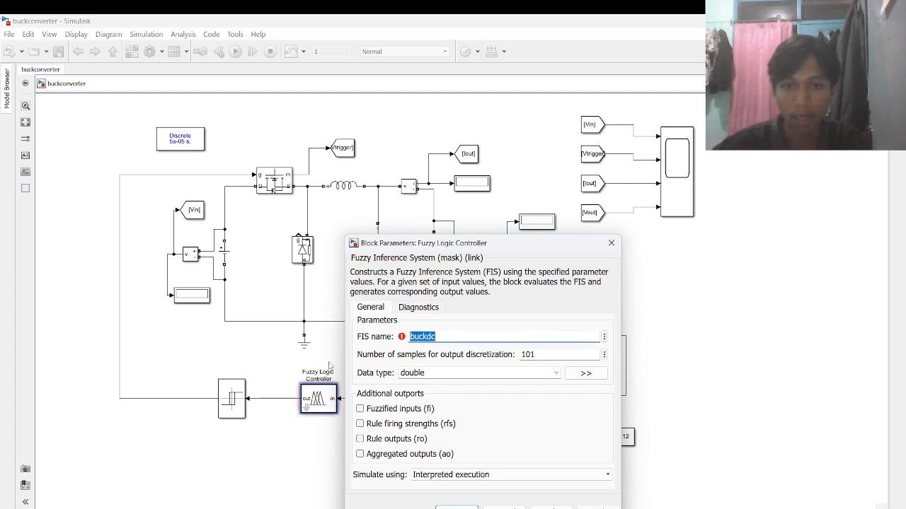
pyautogui.click(611, 242)
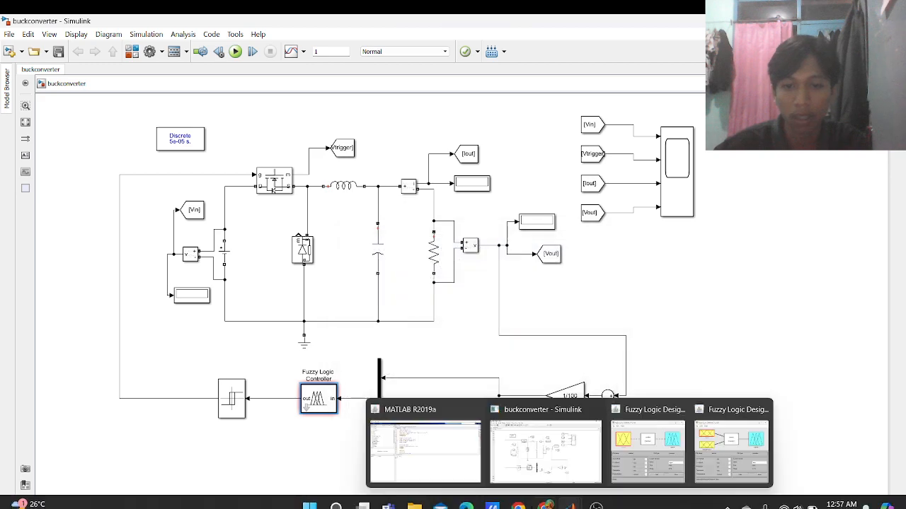
# Switch to MATLAB and run the command fuzzy to open a new Fuzzy Logic Designer.
pyautogui.moveTo(570, 505)
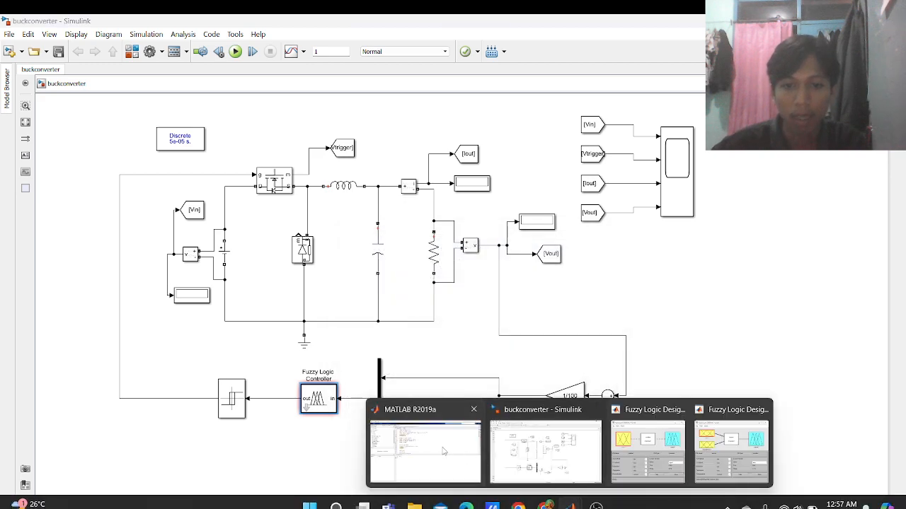
pyautogui.click(438, 449)
pyautogui.write('fuzzy')
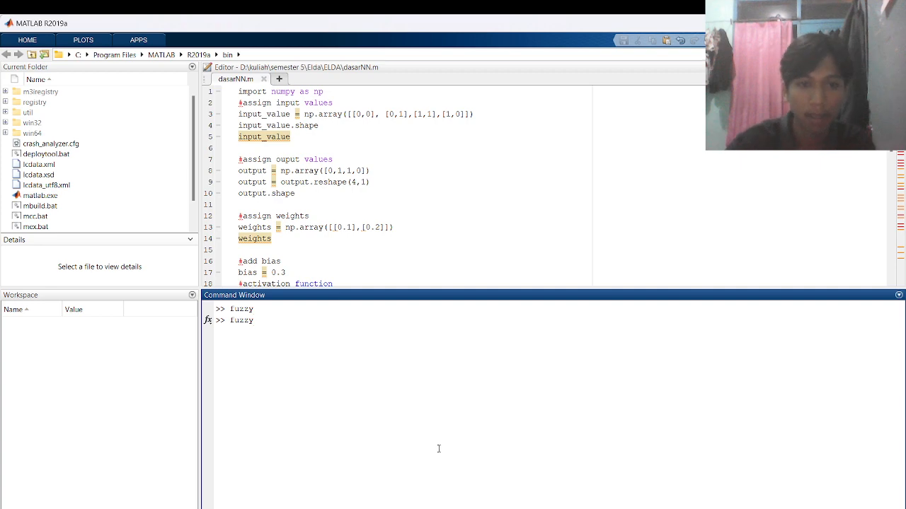
pyautogui.press('Return')
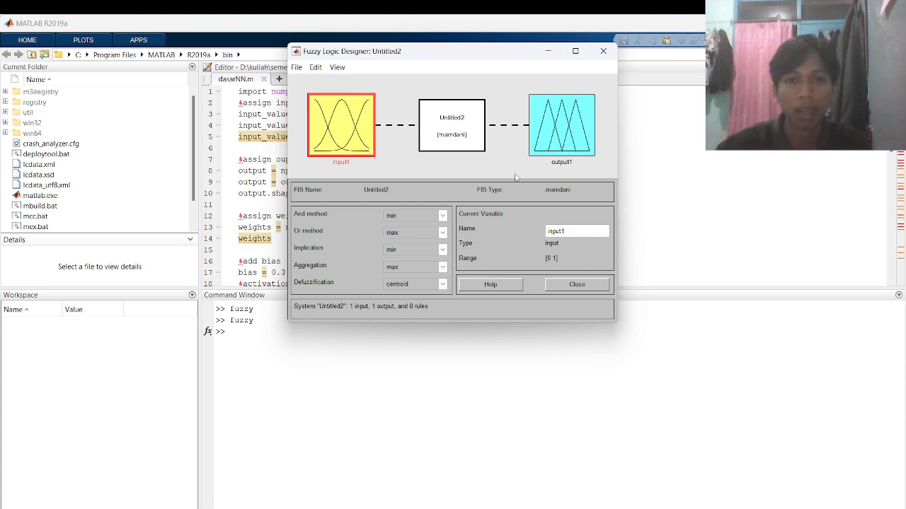
# View the default membership functions of input1 and output1 in the untitled fuzzy system, and minimize the designer.
pyautogui.doubleClick(350, 112)
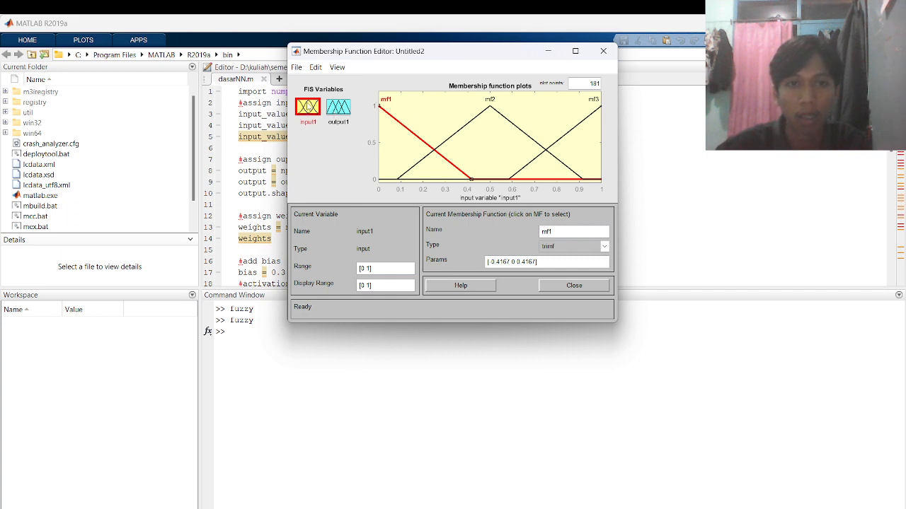
pyautogui.click(334, 110)
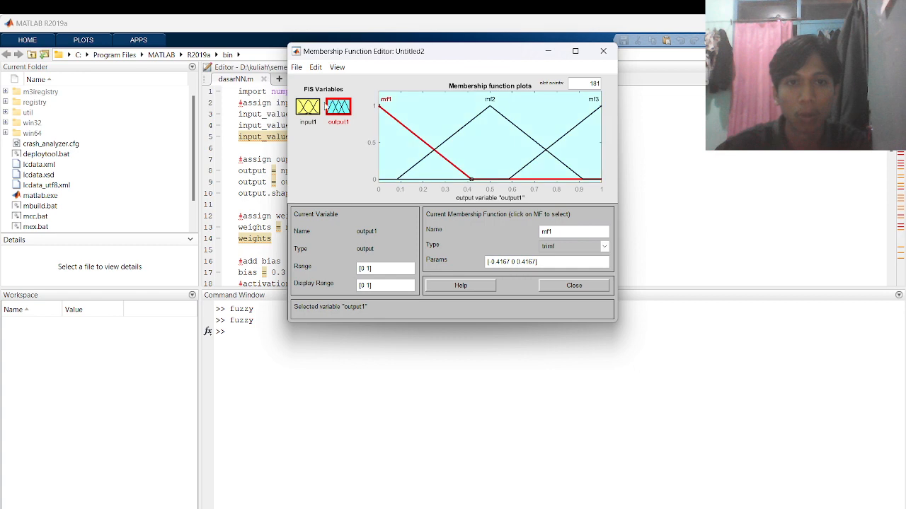
pyautogui.click(602, 51)
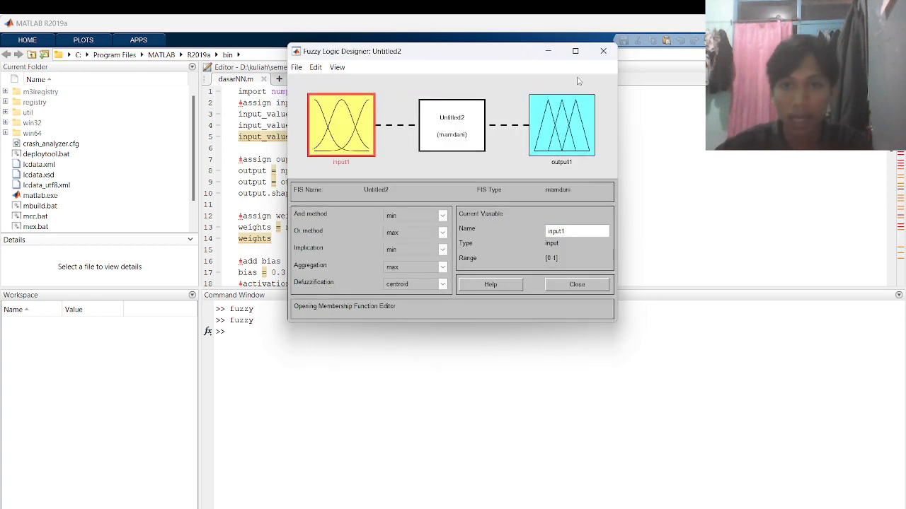
pyautogui.click(545, 53)
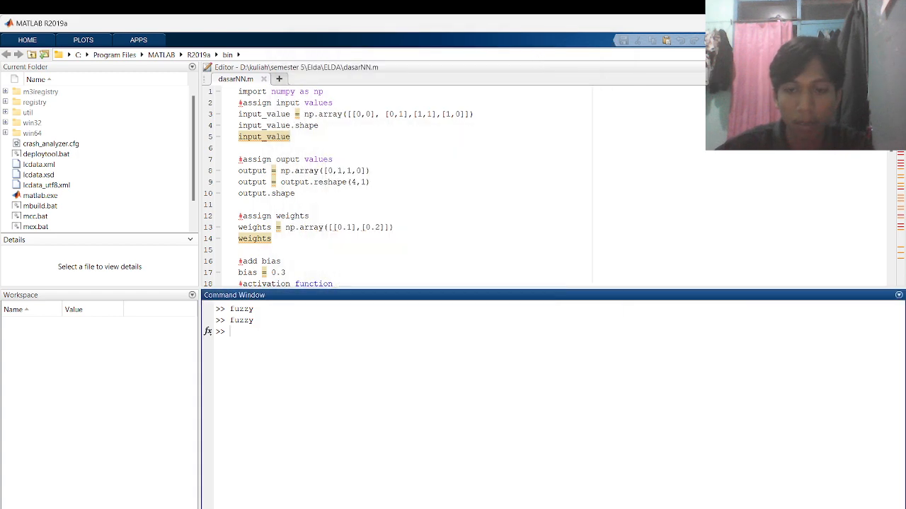
# Open the buckdc fuzzy system and review the membership functions of error, changeinerror and output1.
pyautogui.moveTo(571, 504)
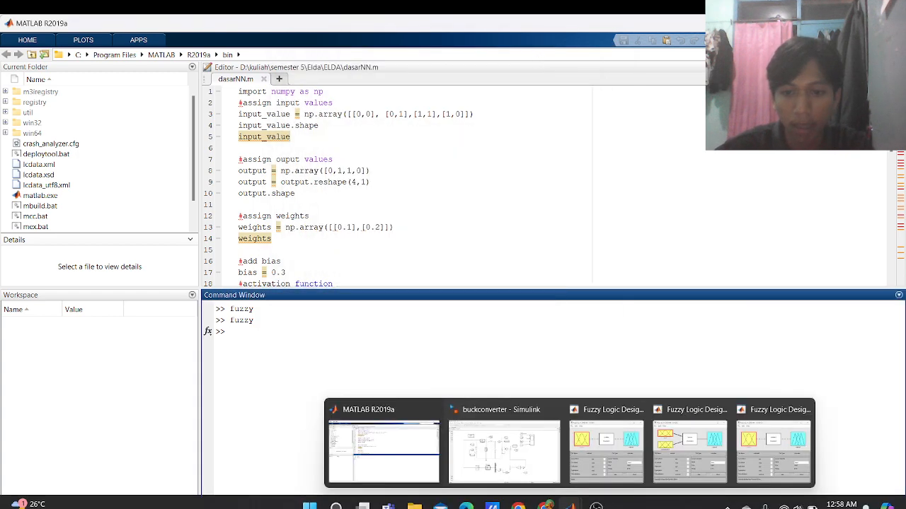
pyautogui.click(703, 466)
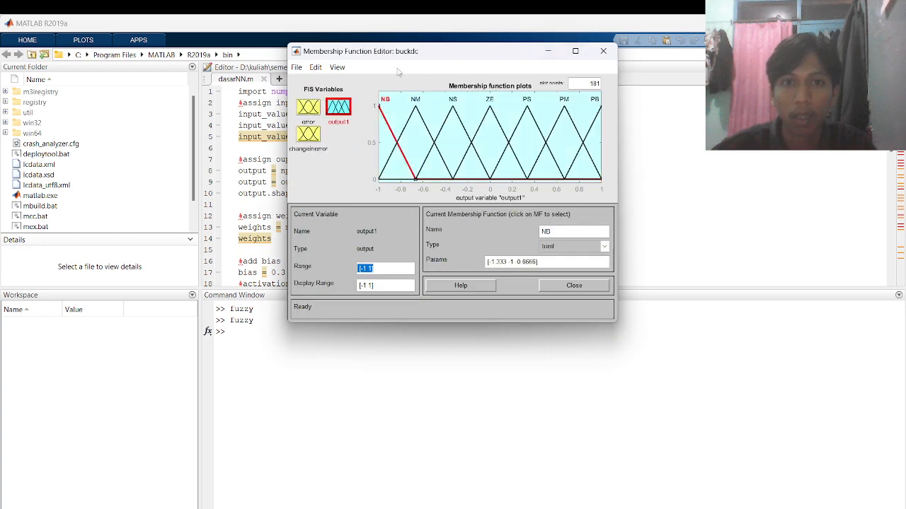
pyautogui.click(317, 104)
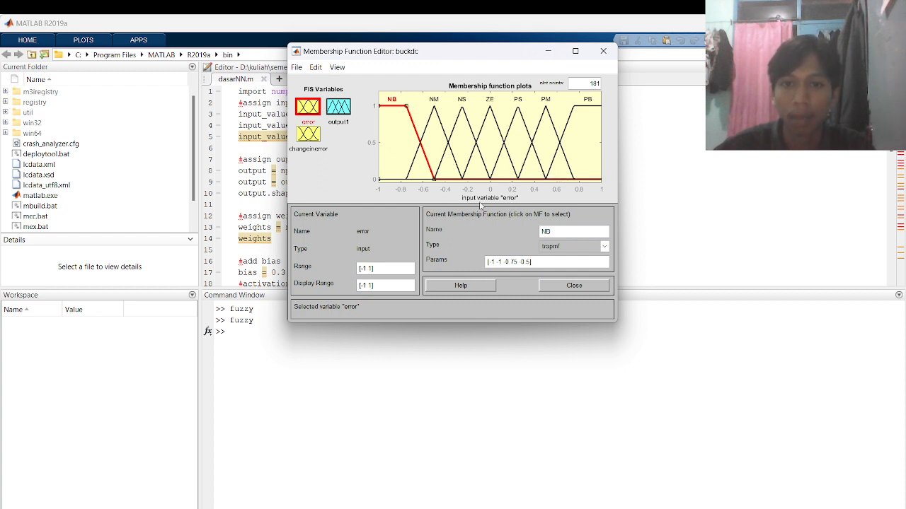
pyautogui.click(309, 140)
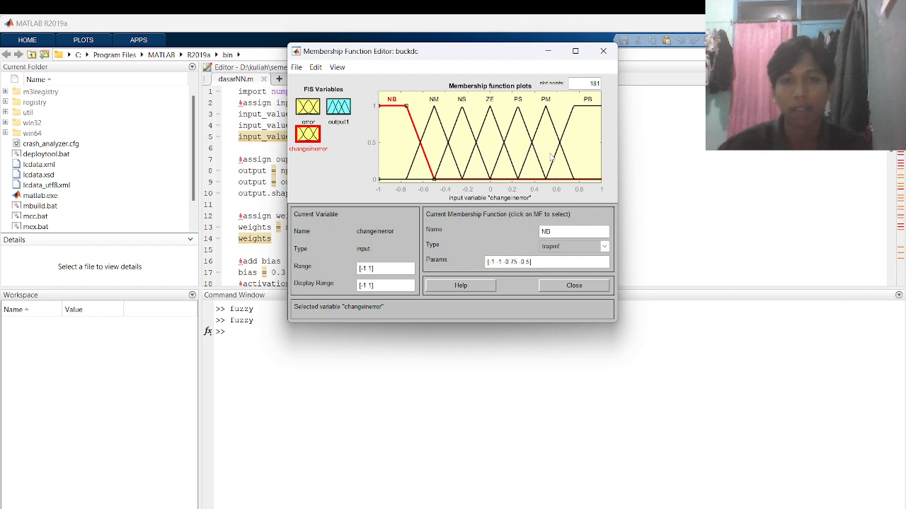
pyautogui.click(333, 114)
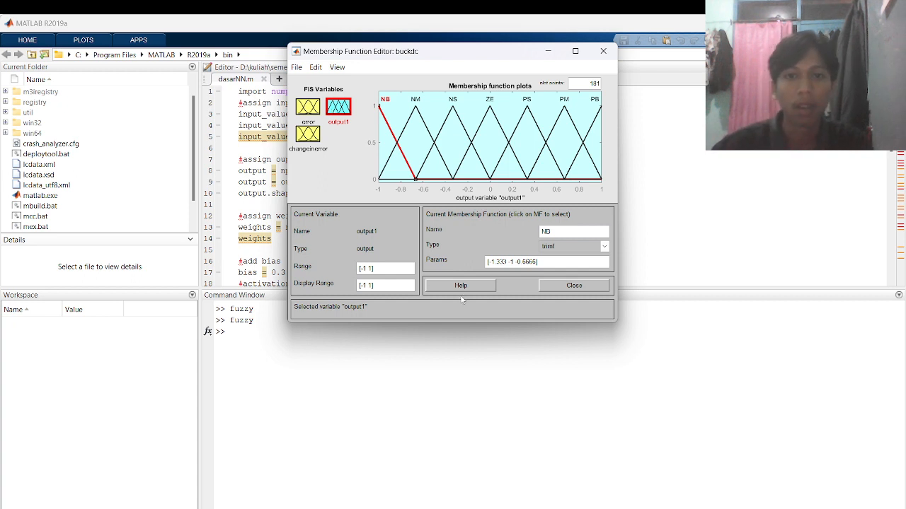
# Switch to the Canva presentation in Chrome and read the slides on the membership functions used and the fuzzy rule table.
pyautogui.moveTo(546, 505)
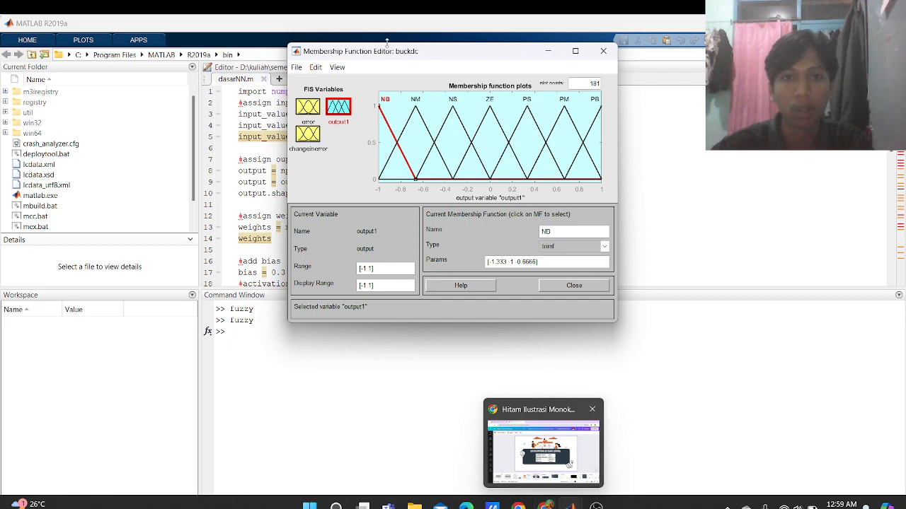
pyautogui.click(546, 506)
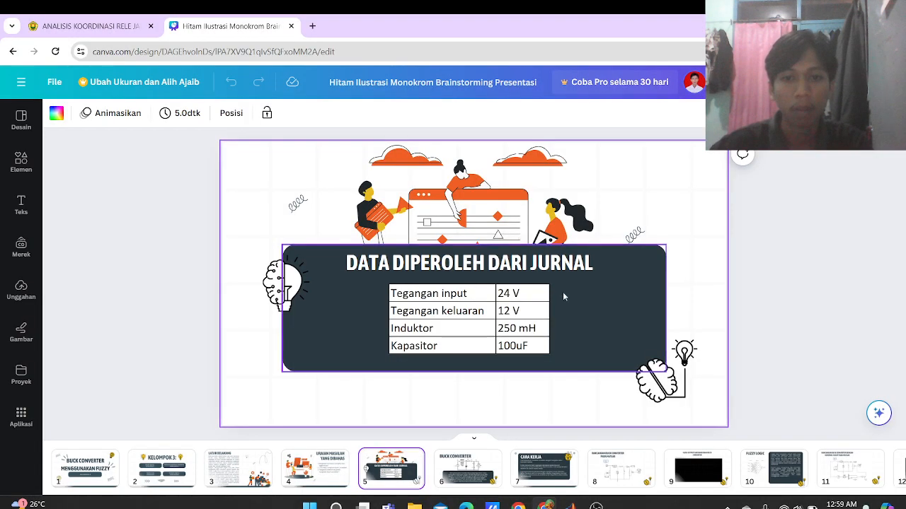
pyautogui.click(836, 479)
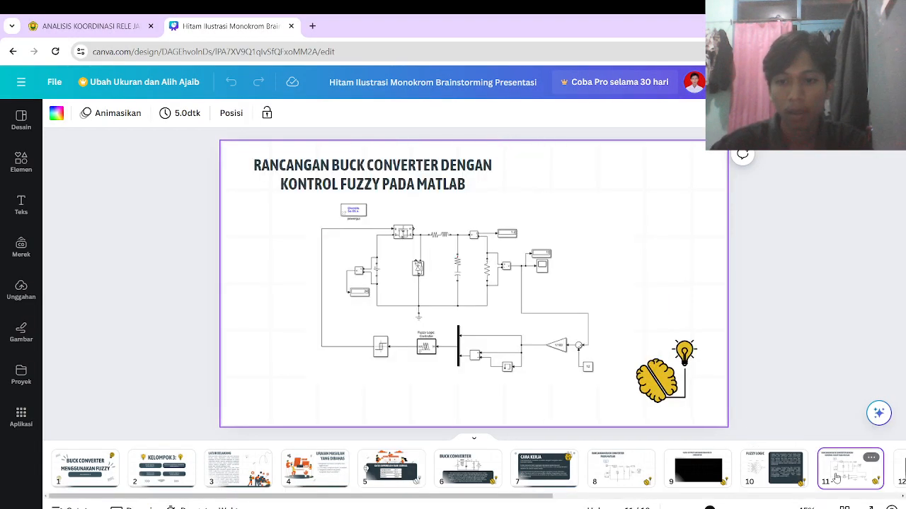
pyautogui.press('Right')
pyautogui.press('Right')
pyautogui.press('Right')
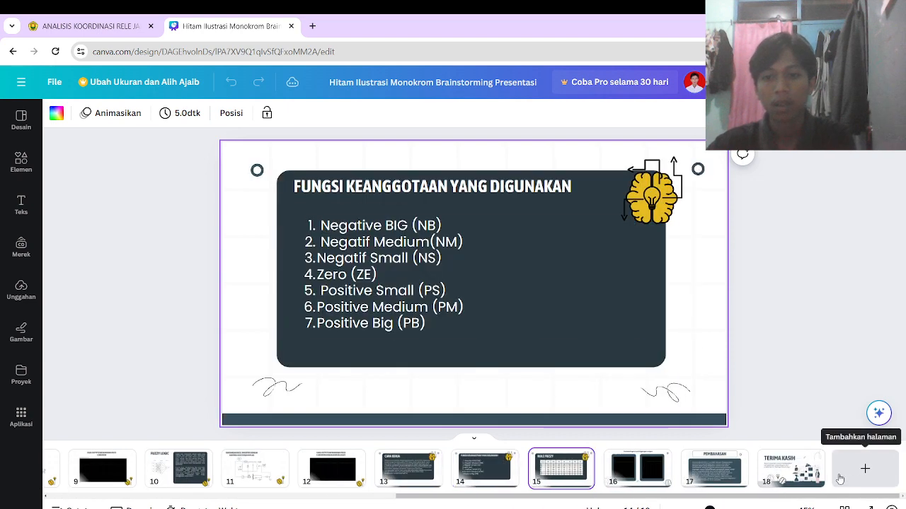
pyautogui.press('Right')
pyautogui.press('Right')
pyautogui.press('Left')
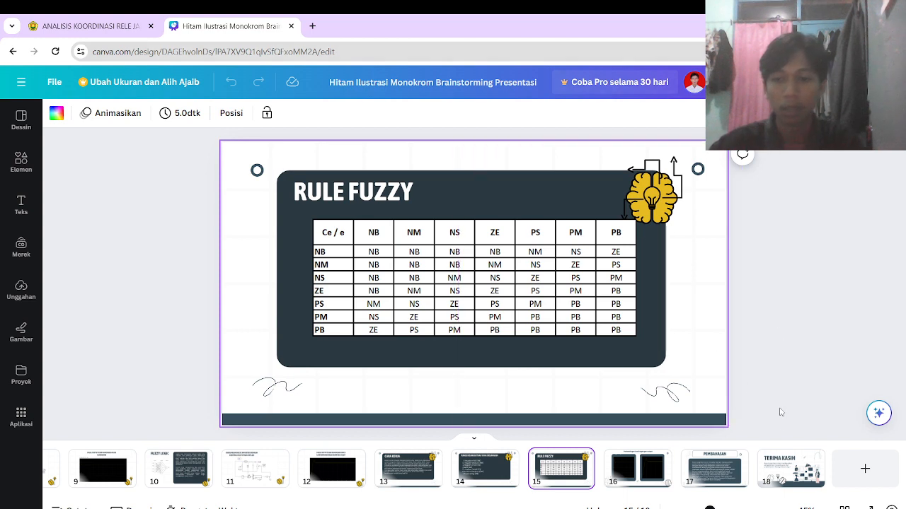
# Switch back to the buckconverter model in Simulink and open the Fuzzy Logic Controller block's parameters.
pyautogui.moveTo(736, 508)
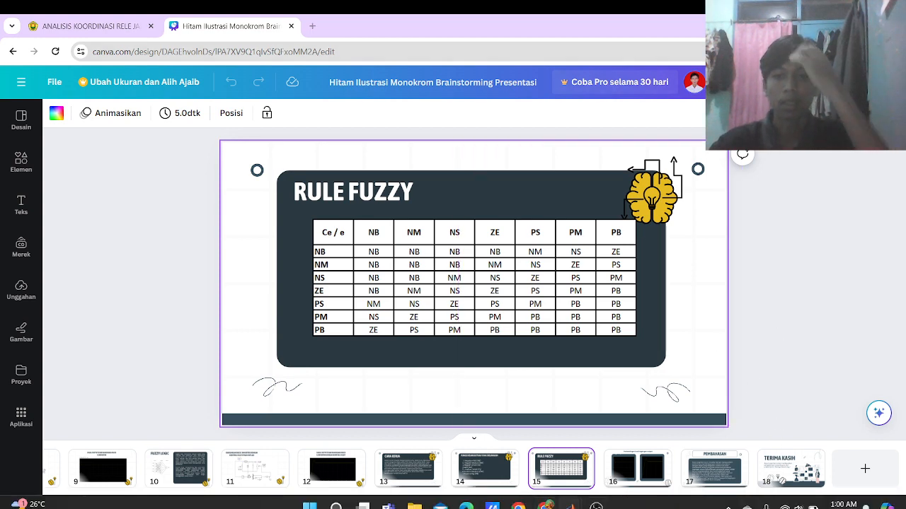
pyautogui.moveTo(570, 506)
pyautogui.click(452, 460)
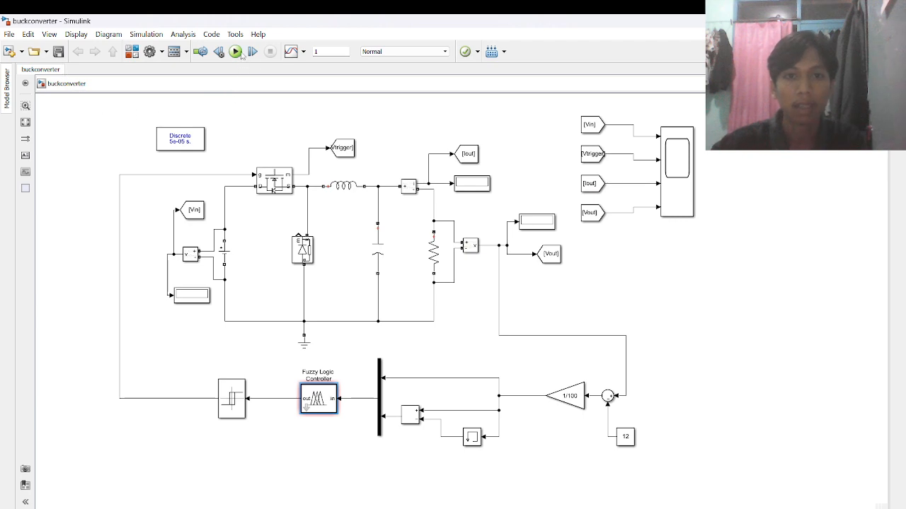
pyautogui.doubleClick(329, 400)
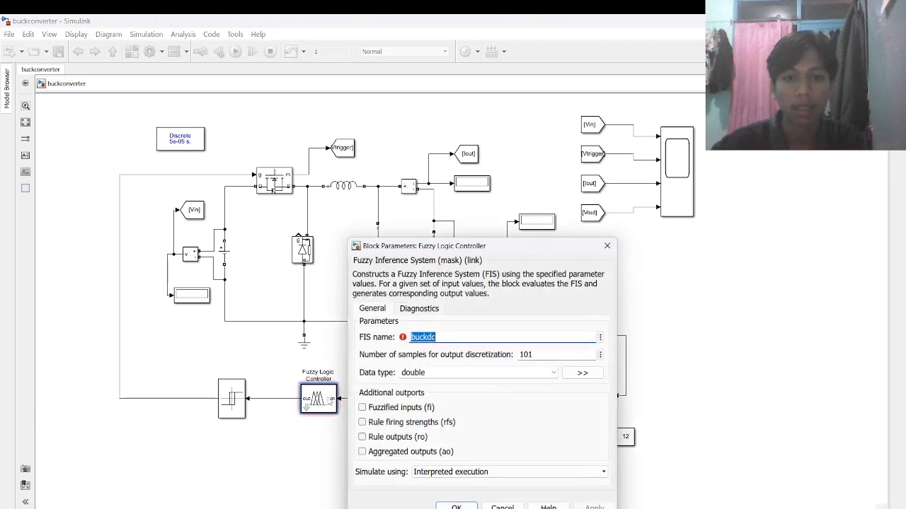
# Export the buckdc fuzzy inference system from its Fuzzy Logic Designer to the workspace as the variable buckdc.
pyautogui.moveTo(570, 506)
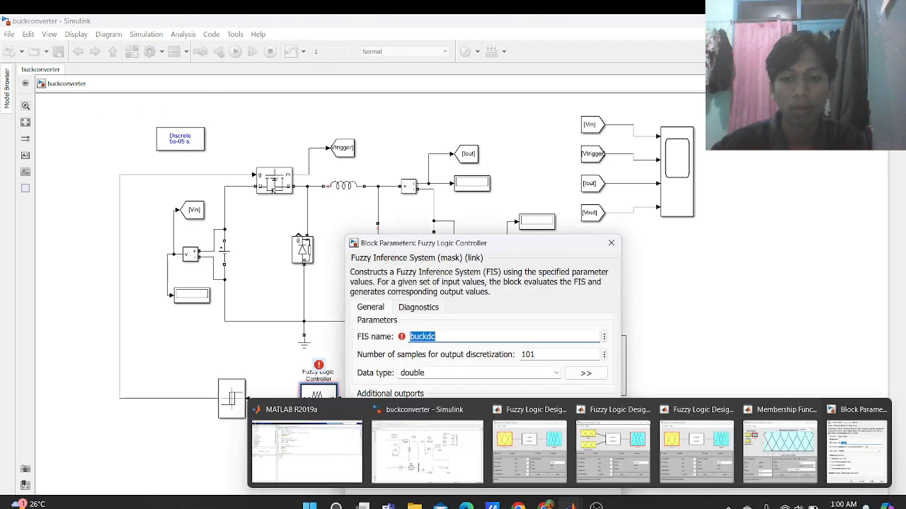
pyautogui.click(621, 461)
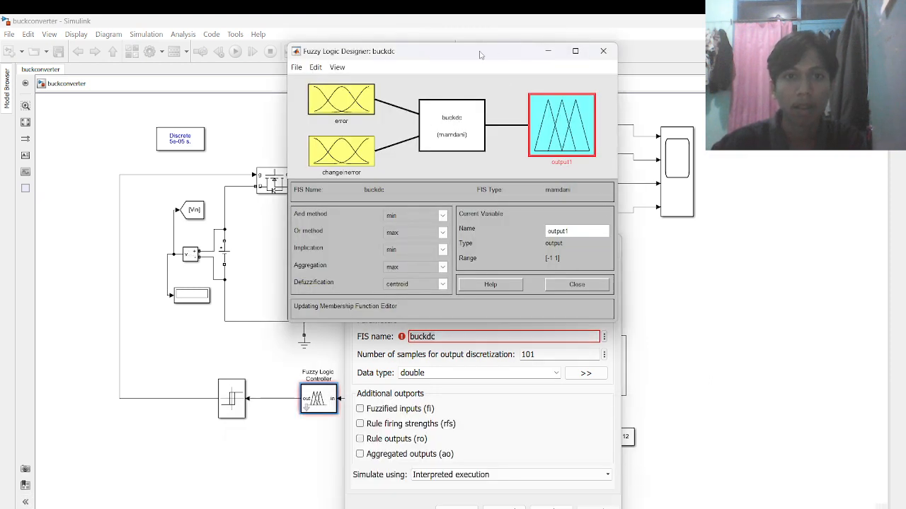
pyautogui.click(298, 69)
pyautogui.moveTo(315, 69)
pyautogui.moveTo(330, 107)
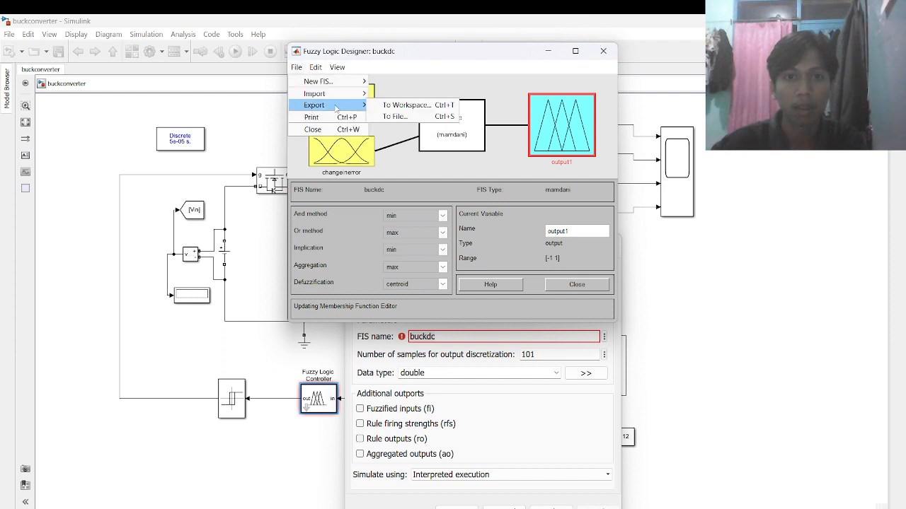
pyautogui.click(415, 107)
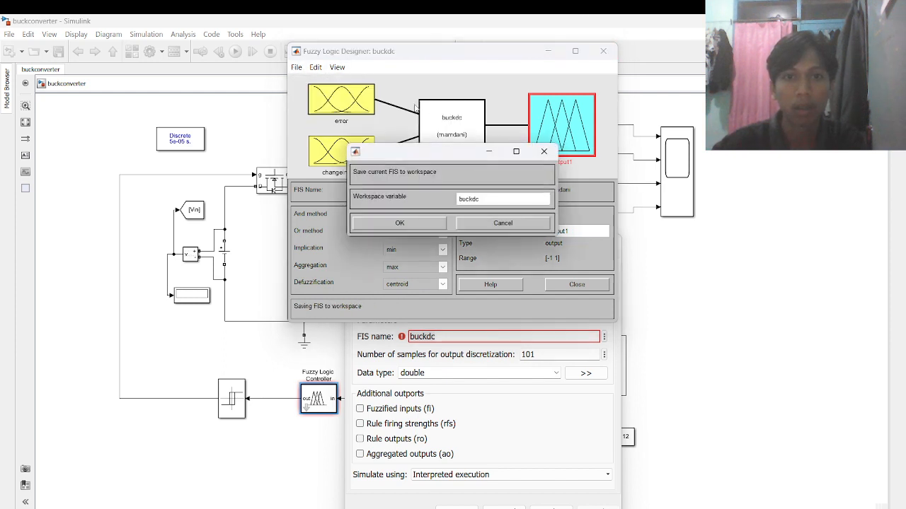
pyautogui.click(418, 229)
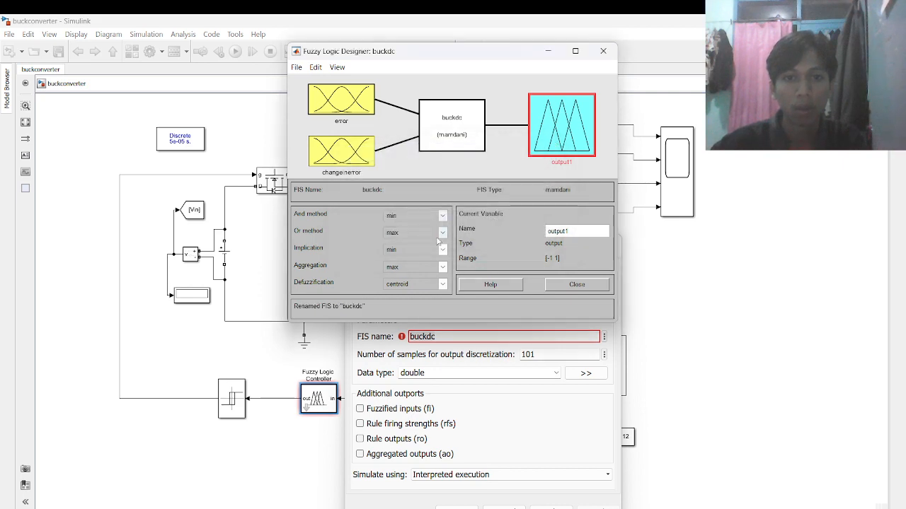
# Re-enter buckdc from the base workspace as the Fuzzy Logic Controller's FIS name and accept the block parameters.
pyautogui.doubleClick(478, 335)
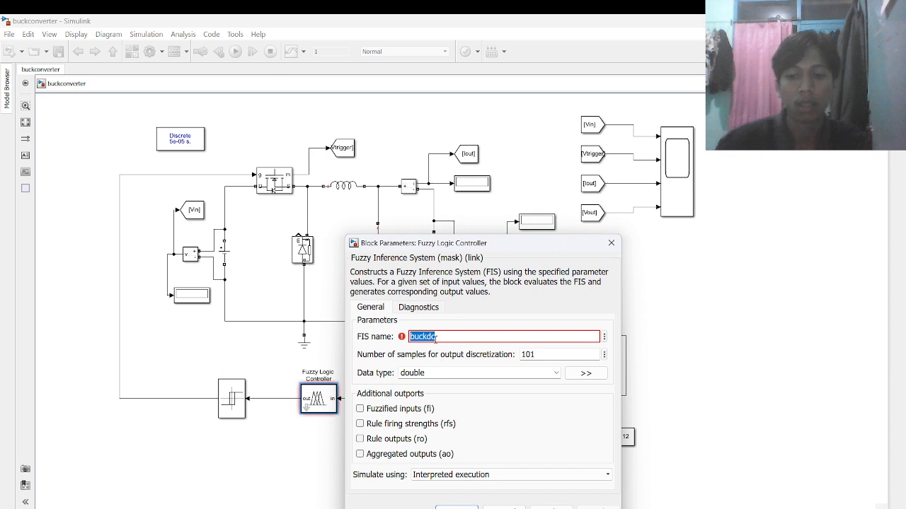
pyautogui.press('BackSpace')
pyautogui.write('buckdc')
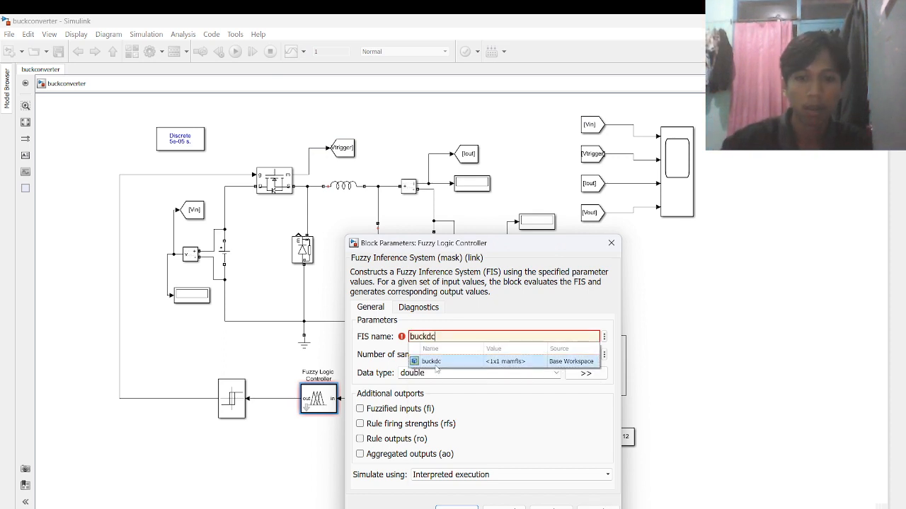
pyautogui.click(436, 367)
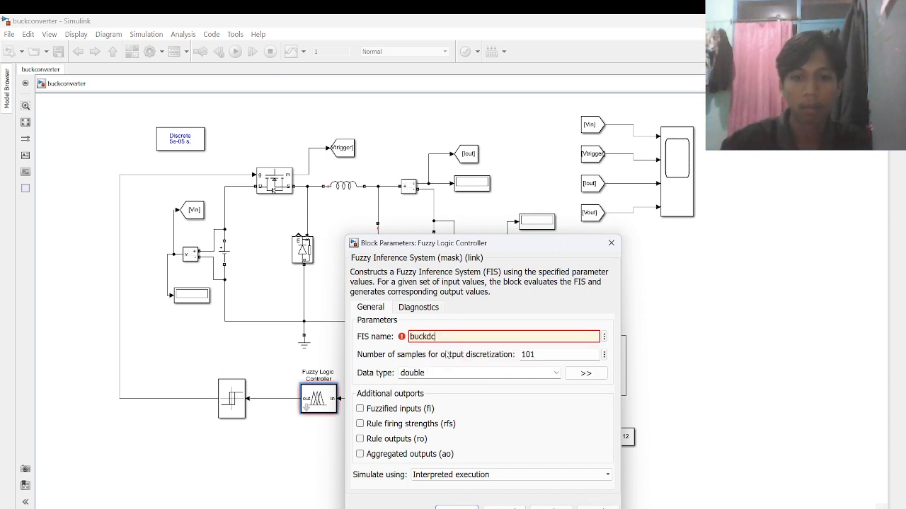
pyautogui.click(456, 507)
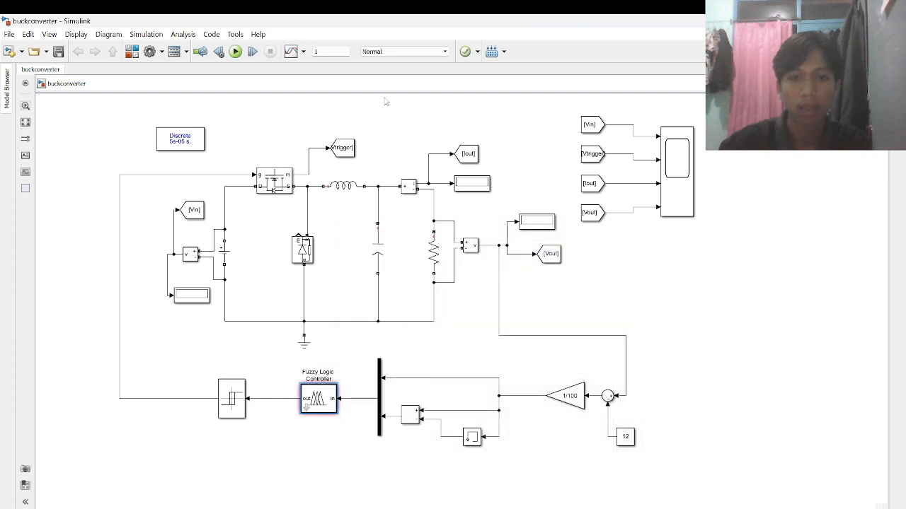
# Run the buckconverter simulation and close the Diagnostic Viewer.
pyautogui.click(236, 50)
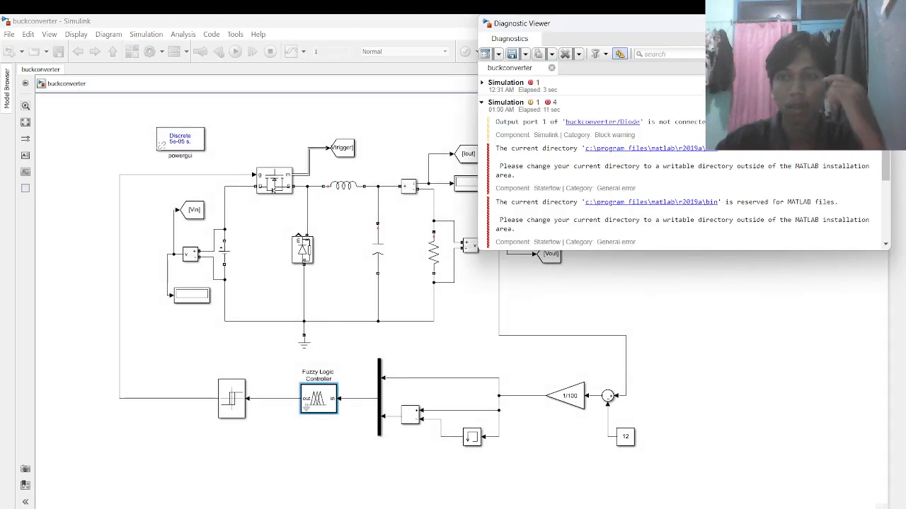
pyautogui.click(877, 23)
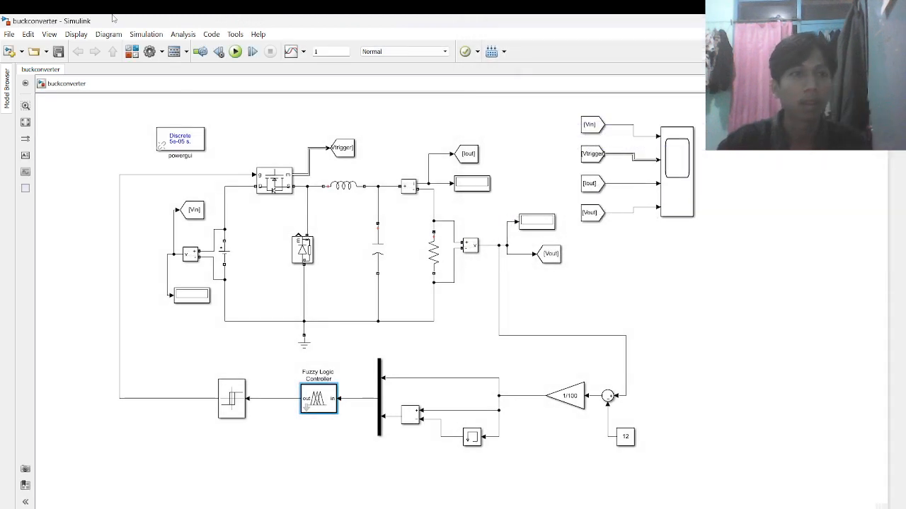
# Try to simulate the buckconverter model again and dismiss the Diagnostic Viewer.
pyautogui.click(8, 34)
pyautogui.click(8, 34)
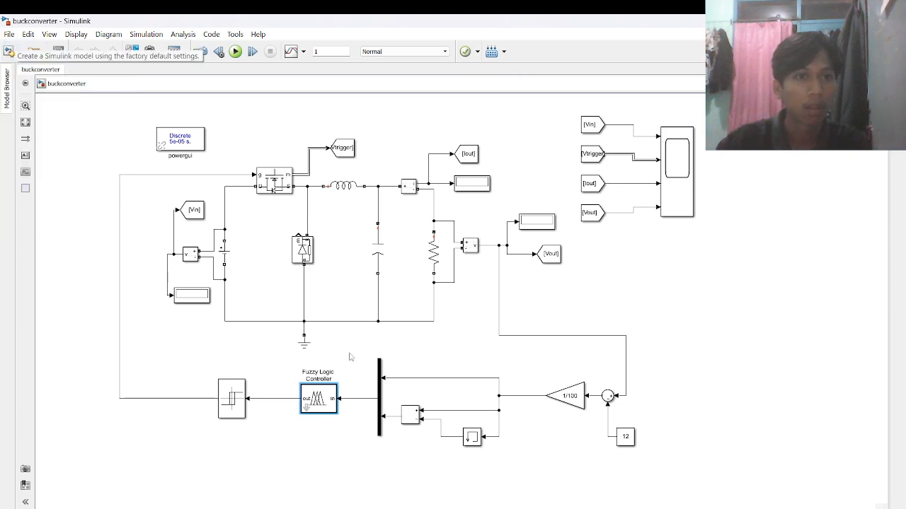
pyautogui.moveTo(570, 506)
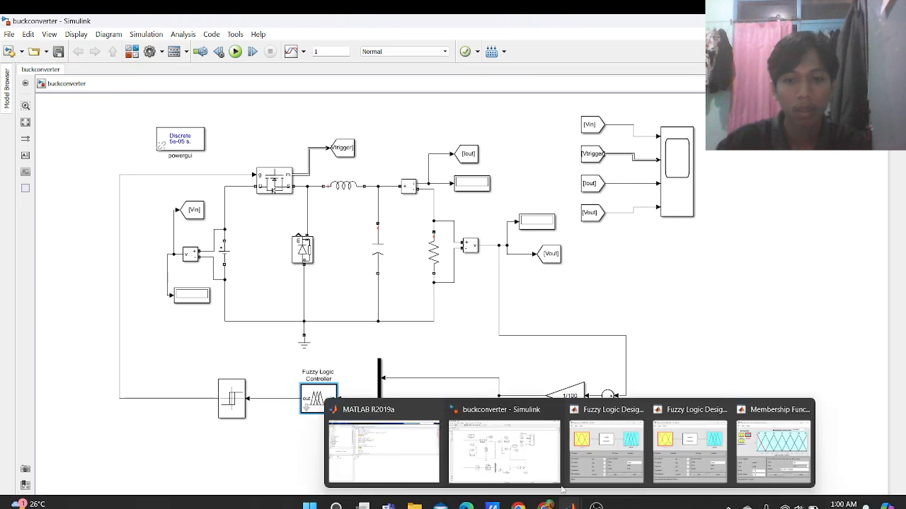
pyautogui.click(236, 52)
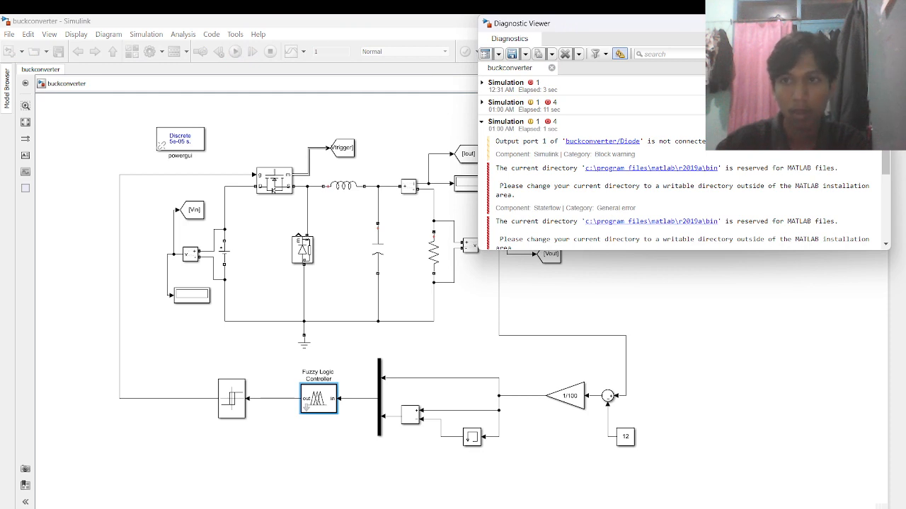
pyautogui.click(877, 23)
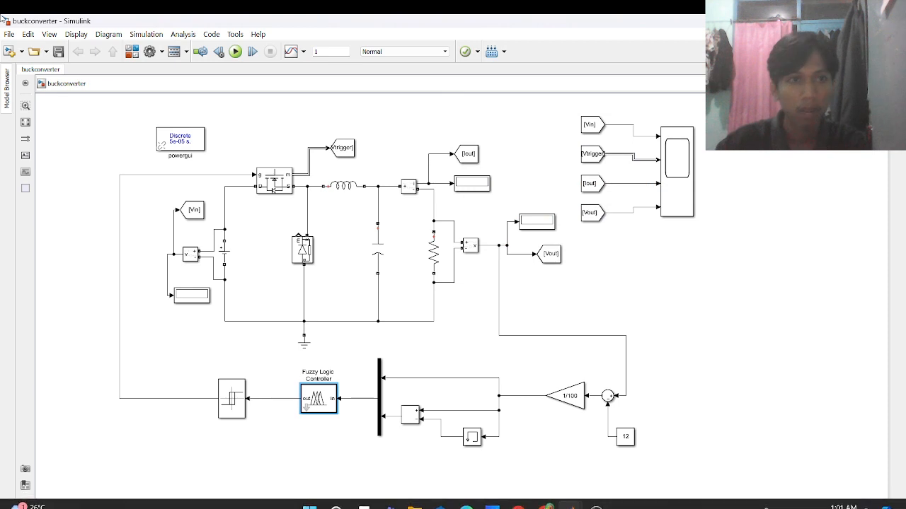
pyautogui.click(9, 34)
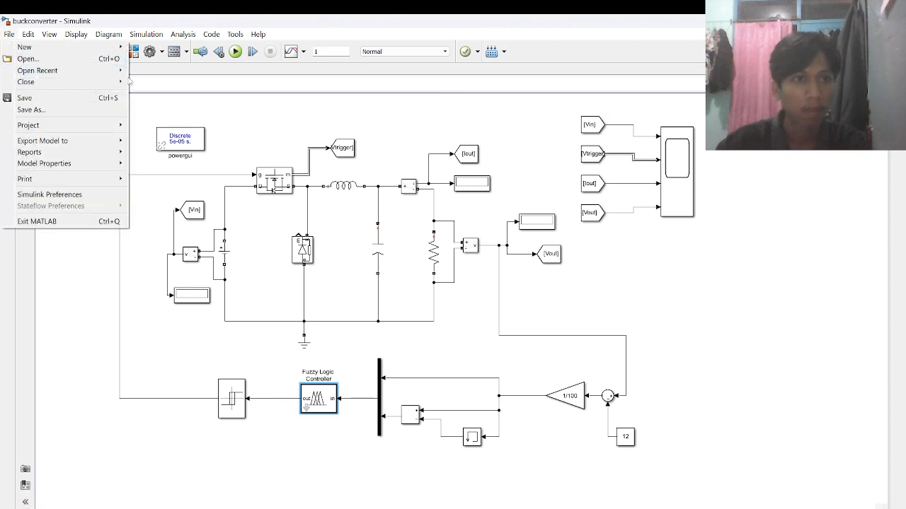
pyautogui.click(139, 59)
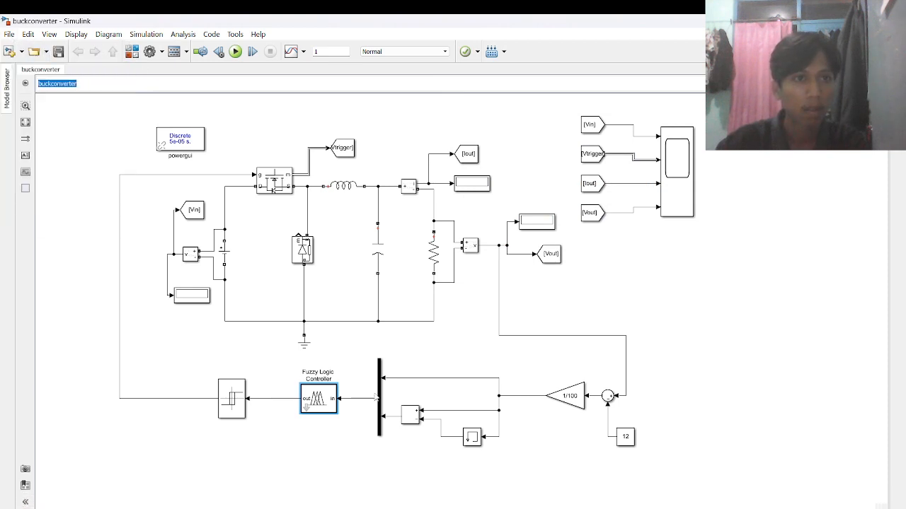
# Switch to the main MATLAB window and move the current folder up one level from bin to R2019a.
pyautogui.moveTo(544, 507)
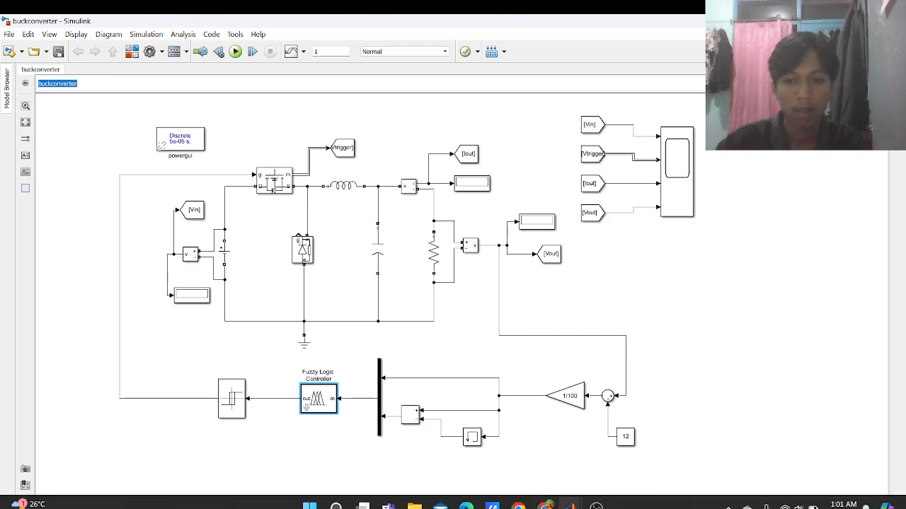
pyautogui.click(386, 428)
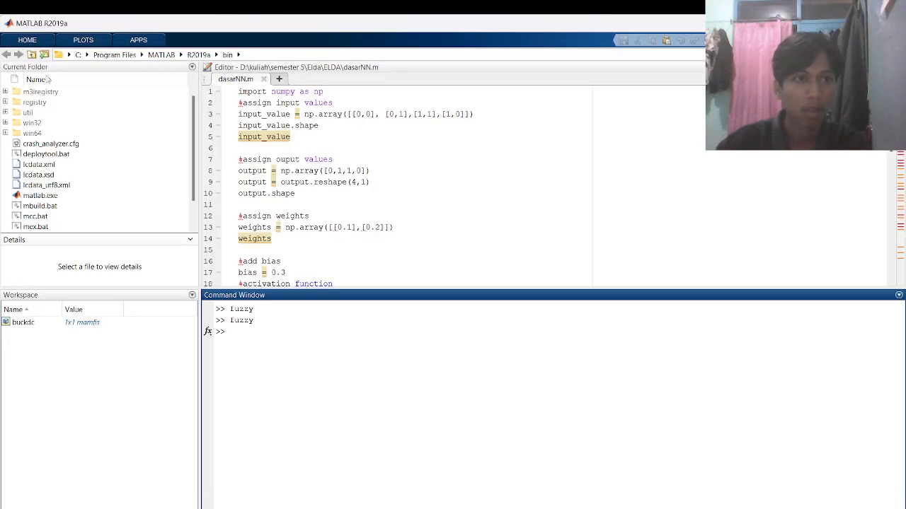
pyautogui.click(44, 55)
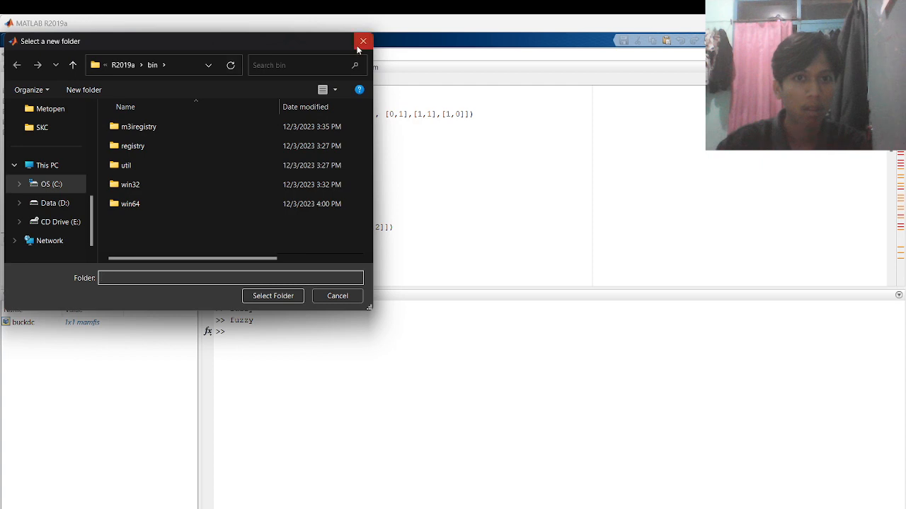
pyautogui.click(360, 42)
pyautogui.click(32, 54)
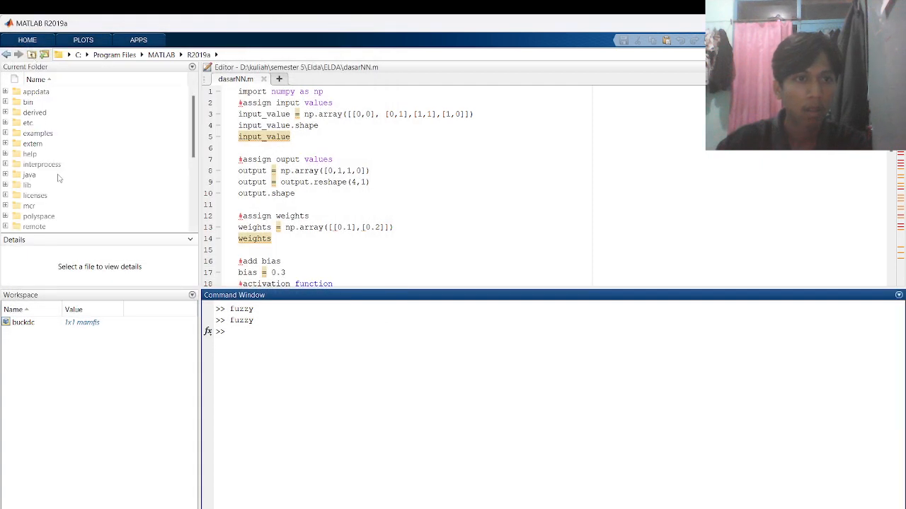
# Look inside the appdata and bin folders and return to R2019a as the current folder.
pyautogui.doubleClick(39, 92)
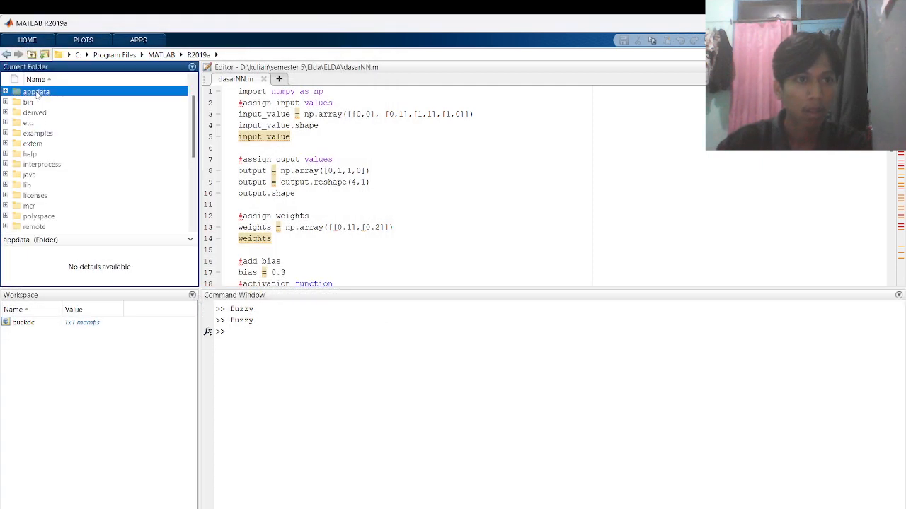
pyautogui.click(5, 55)
pyautogui.doubleClick(30, 102)
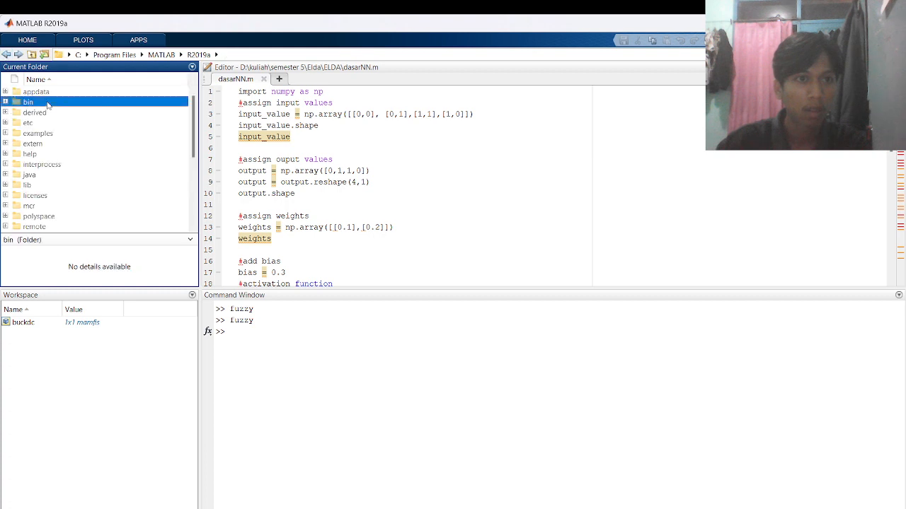
pyautogui.scroll(-1, 19, 168)
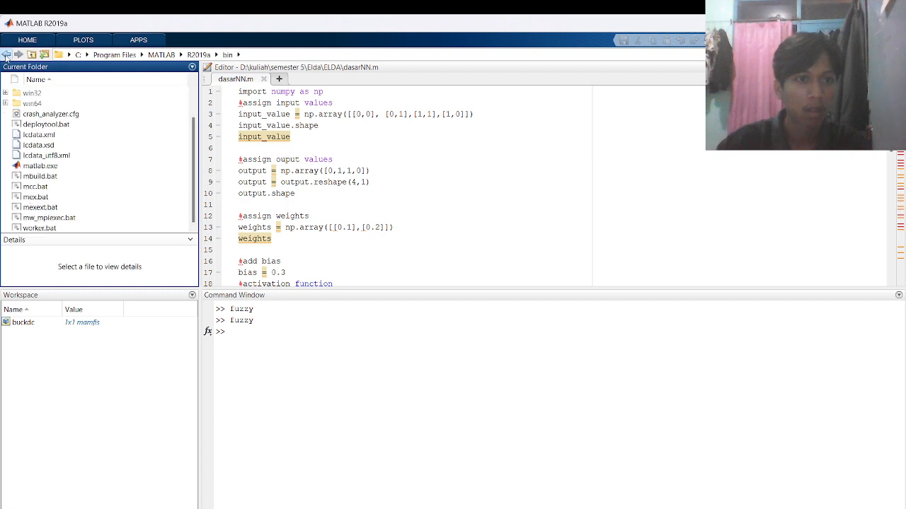
pyautogui.click(5, 54)
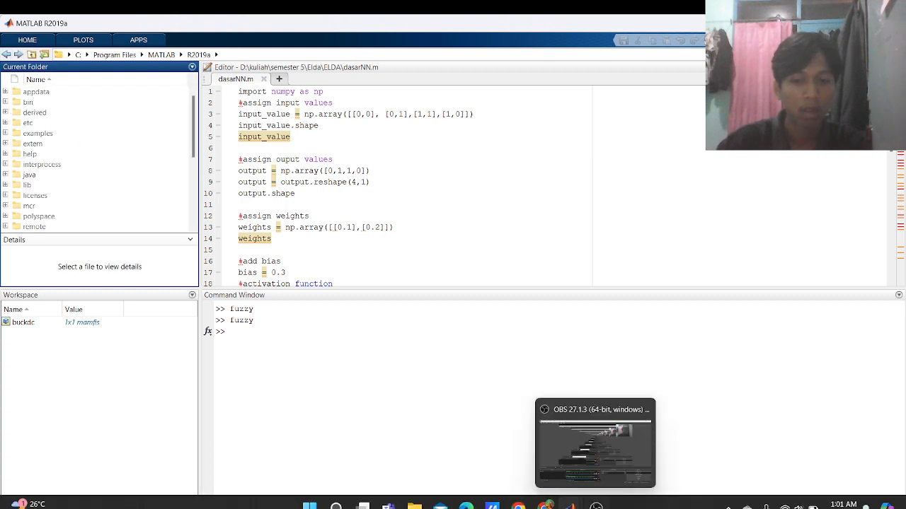
# Switch back to the buckconverter model in Simulink and run its simulation from the new current folder.
pyautogui.moveTo(570, 505)
pyautogui.click(525, 457)
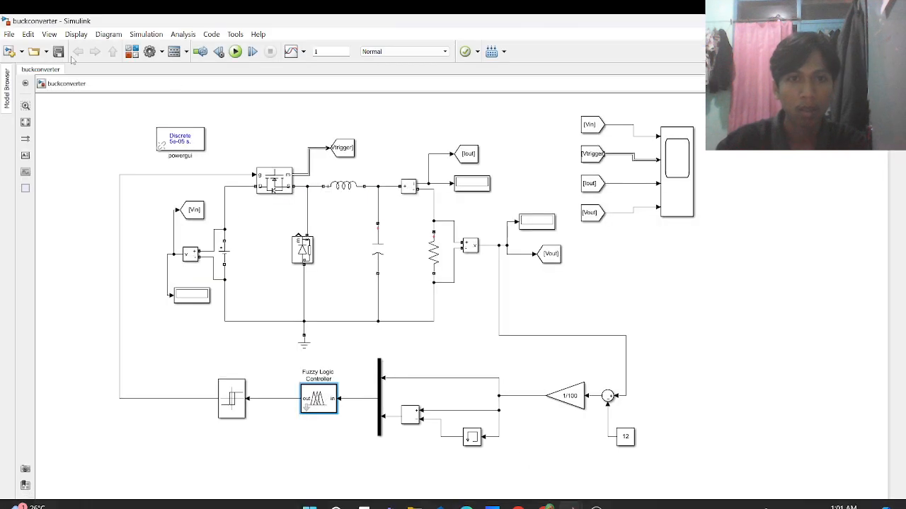
pyautogui.click(242, 54)
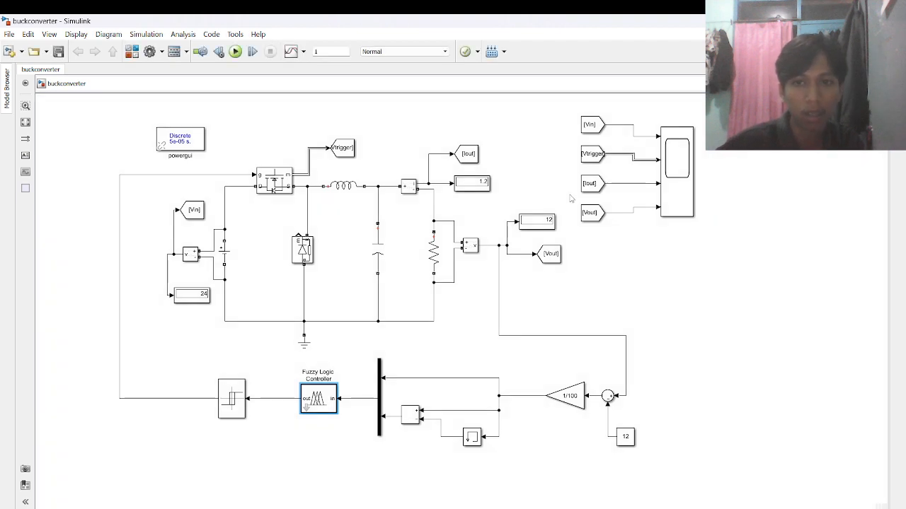
# Examine the Vin, Vtrigger, Iout and Vout waveforms in the Scope and close it.
pyautogui.doubleClick(687, 187)
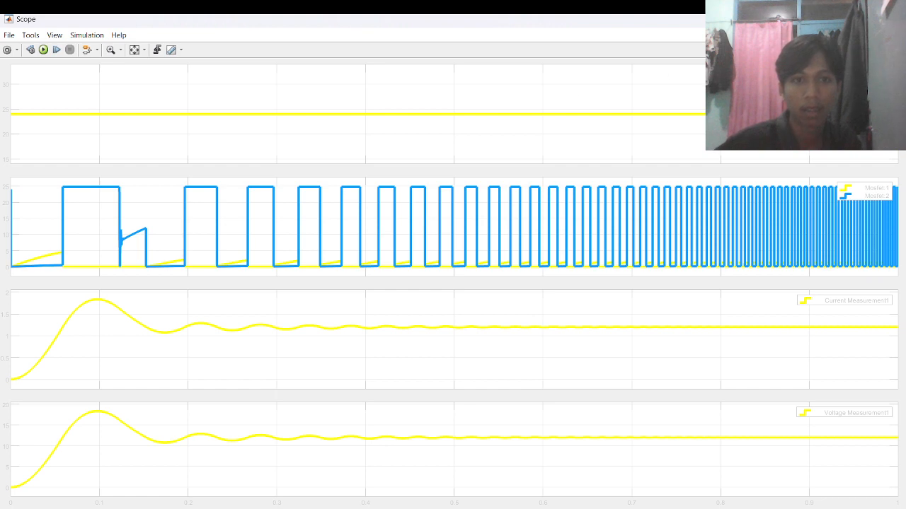
pyautogui.click(892, 20)
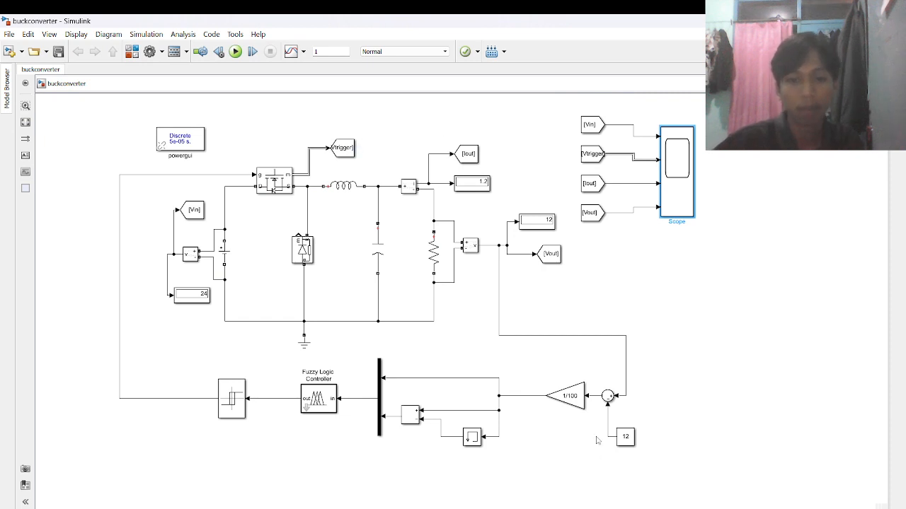
pyautogui.moveTo(617, 498)
pyautogui.moveTo(575, 504)
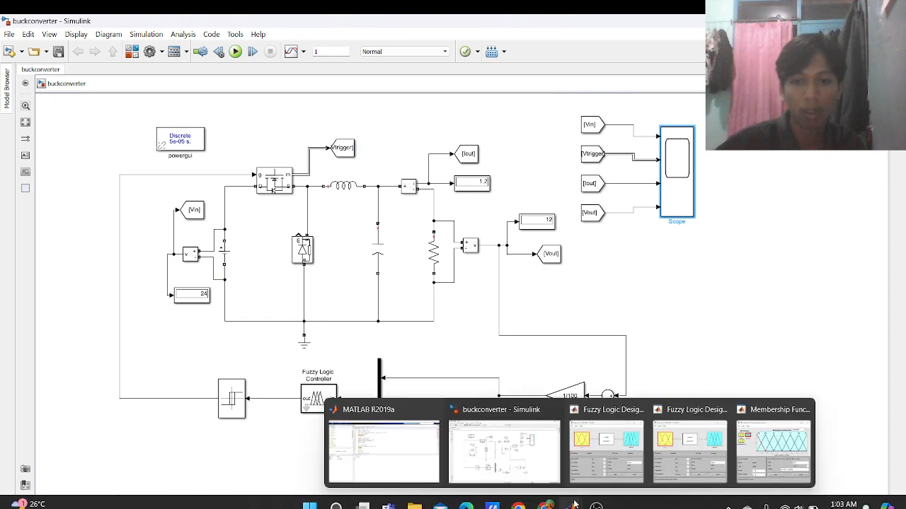